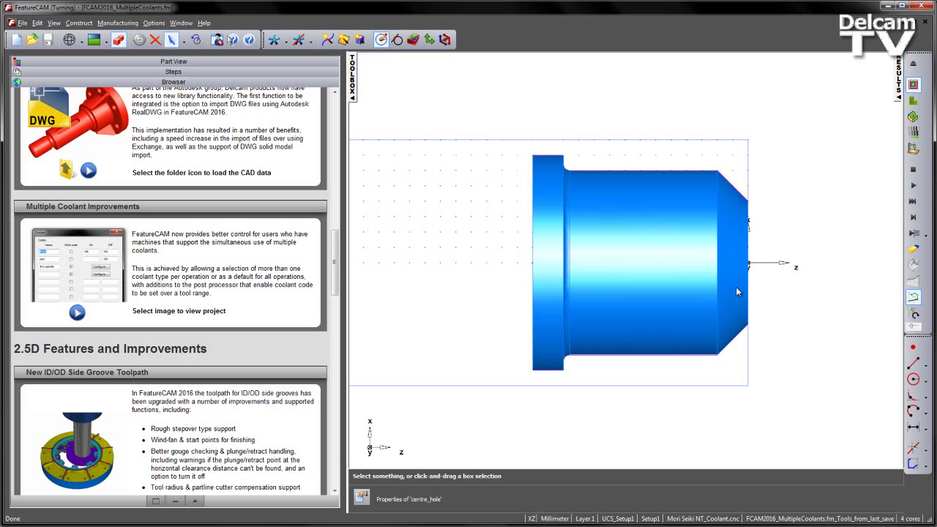
# Show the part isometrically with its feature tree, then open od_turn's Turn Properties
pyautogui.hotkey('ctrl', 'i')
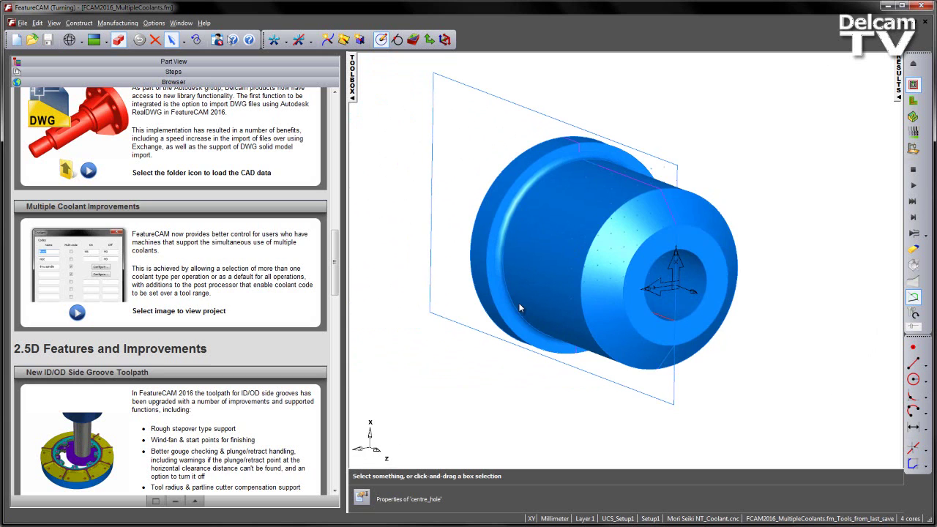
pyautogui.click(174, 62)
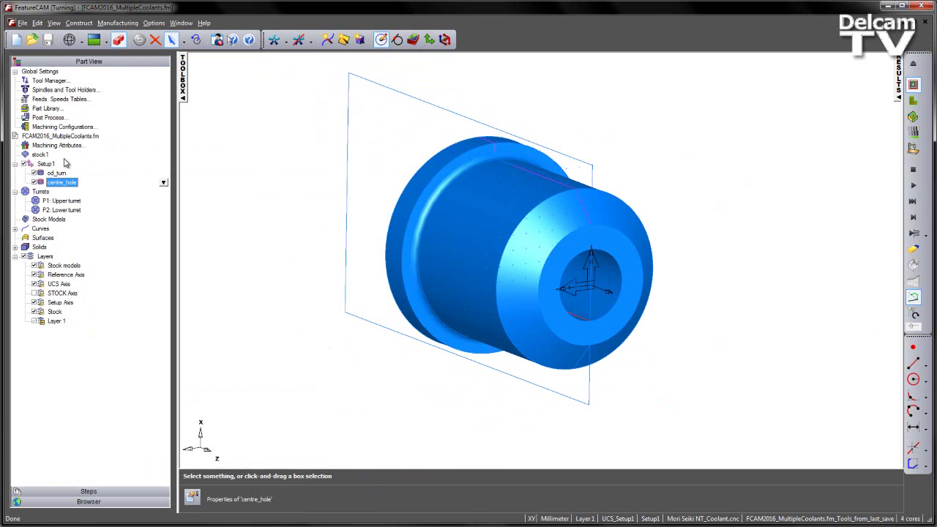
pyautogui.press('F2')
pyautogui.press('Return')
pyautogui.doubleClick(54, 174)
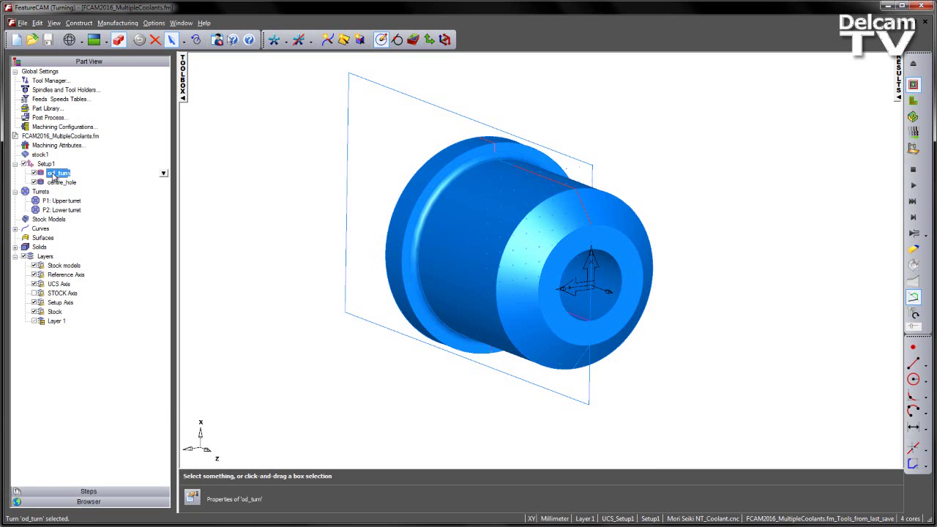
# Give the od_turn rough operation flood plus thru-spindle coolant without mist, check finish, and confirm
pyautogui.moveTo(184, 153); pyautogui.dragTo(182, 112)
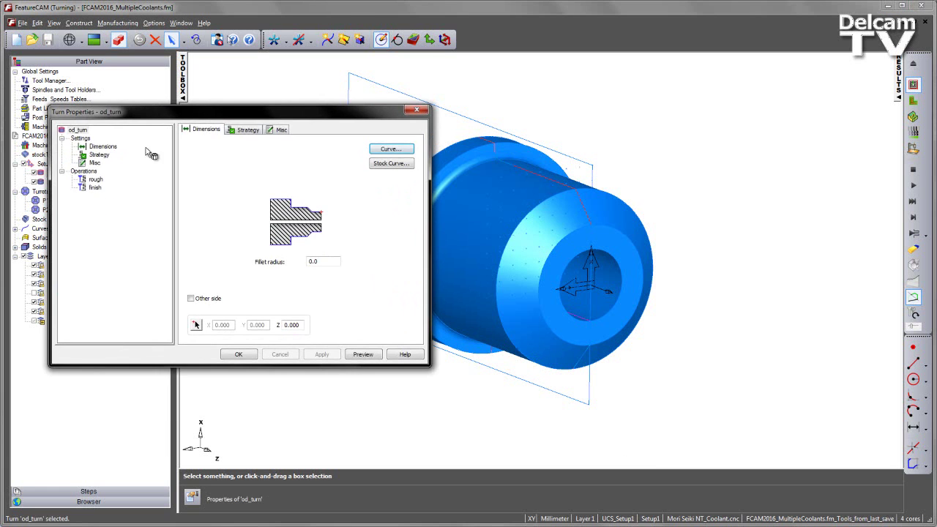
pyautogui.click(95, 178)
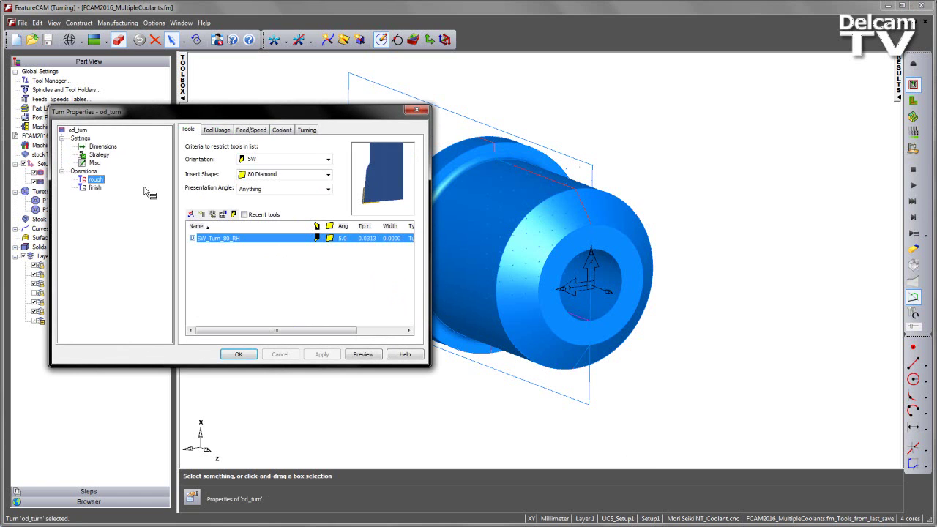
pyautogui.click(282, 131)
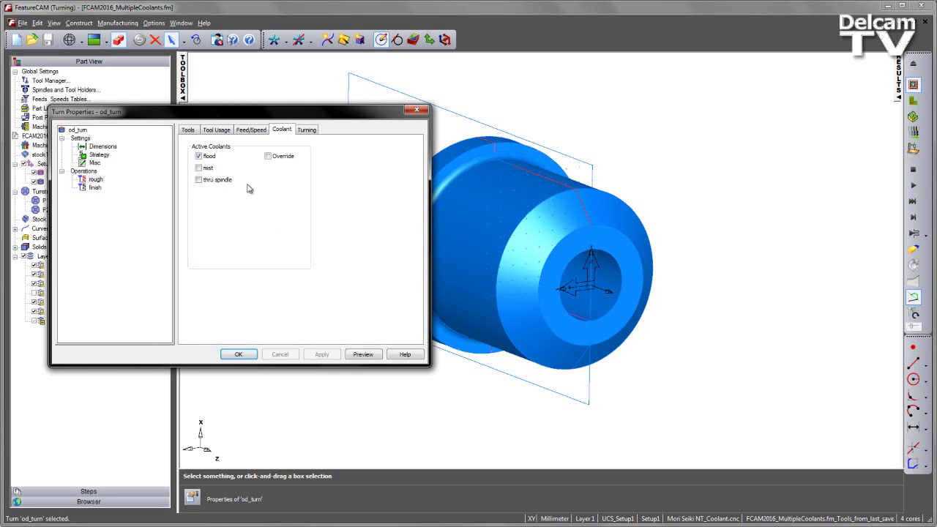
pyautogui.click(198, 167)
pyautogui.click(198, 180)
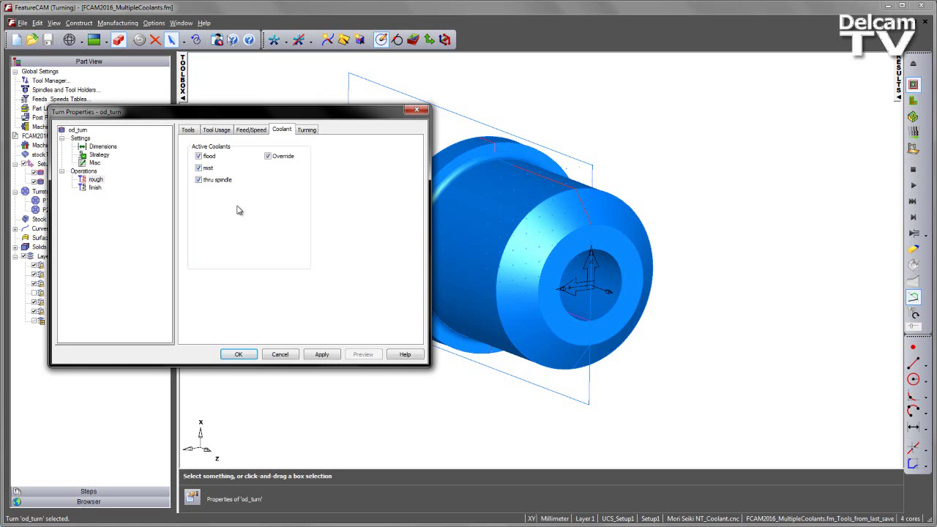
pyautogui.click(198, 179)
pyautogui.click(198, 168)
pyautogui.click(198, 179)
pyautogui.click(96, 188)
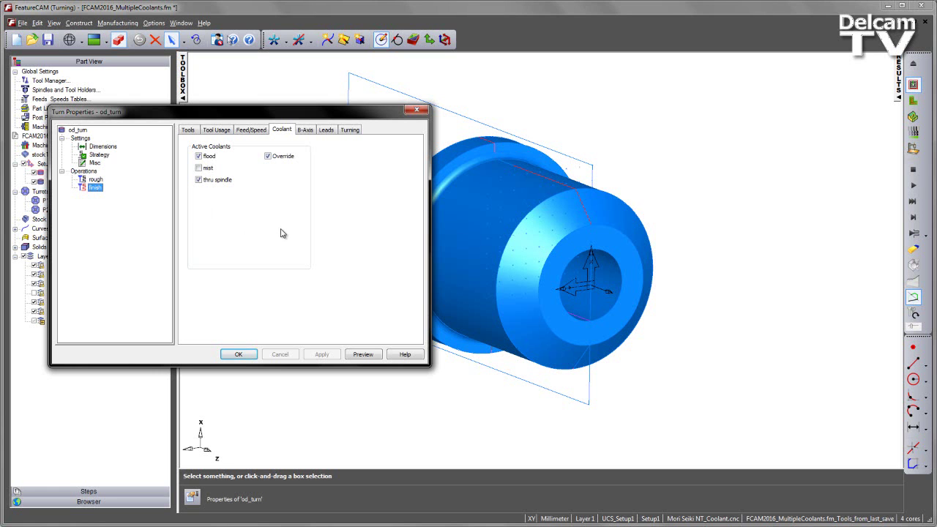
pyautogui.click(239, 356)
# Rotate the part, run the toolpath and machine simulations, and show the NC code
pyautogui.moveTo(695, 266); pyautogui.dragTo(586, 329, button='middle')
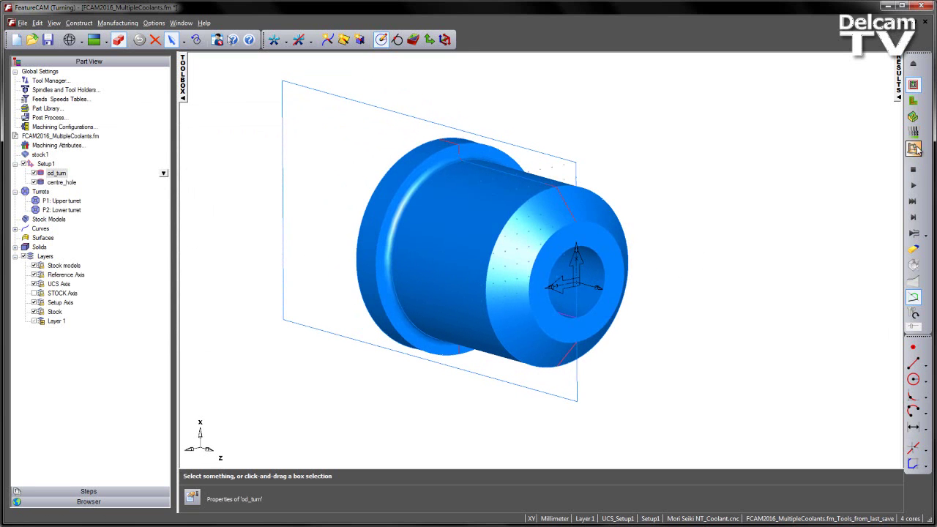
pyautogui.click(915, 233)
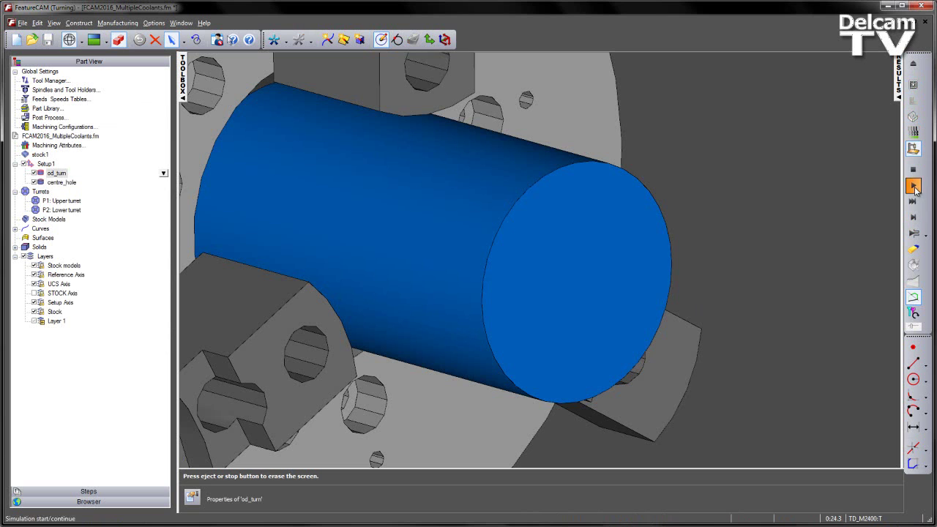
pyautogui.click(914, 185)
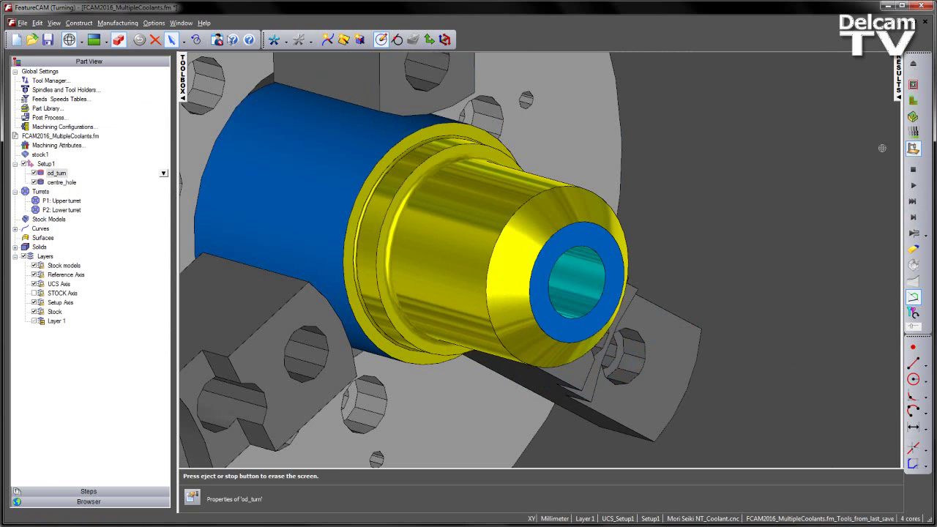
pyautogui.click(901, 86)
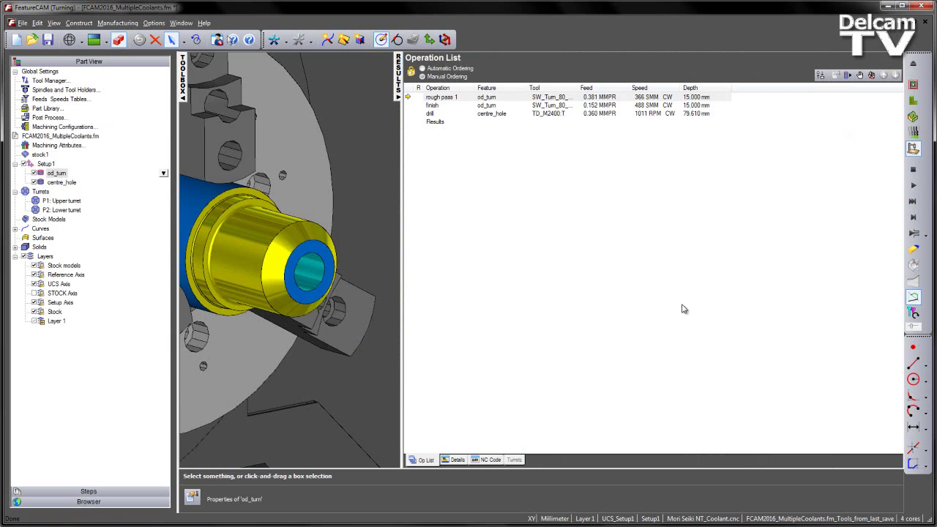
pyautogui.click(492, 459)
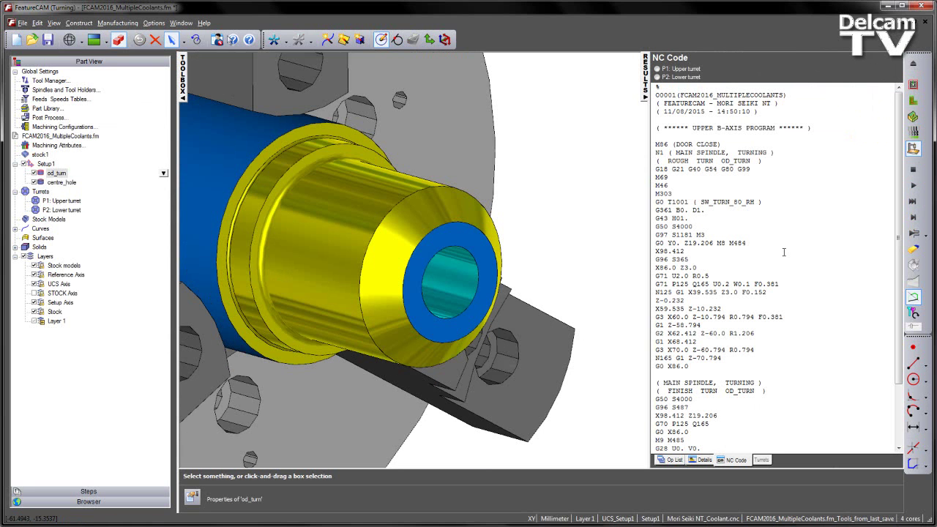
# Highlight the M8 M484 coolant-on and M9 M485 coolant-off lines in the NC code
pyautogui.moveTo(778, 243); pyautogui.dragTo(624, 242)
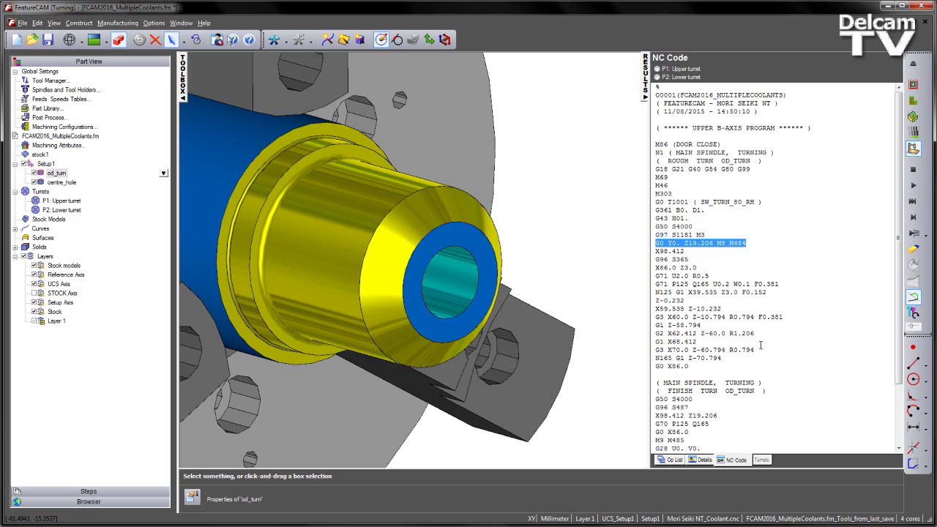
pyautogui.scroll(-3, 765, 346)
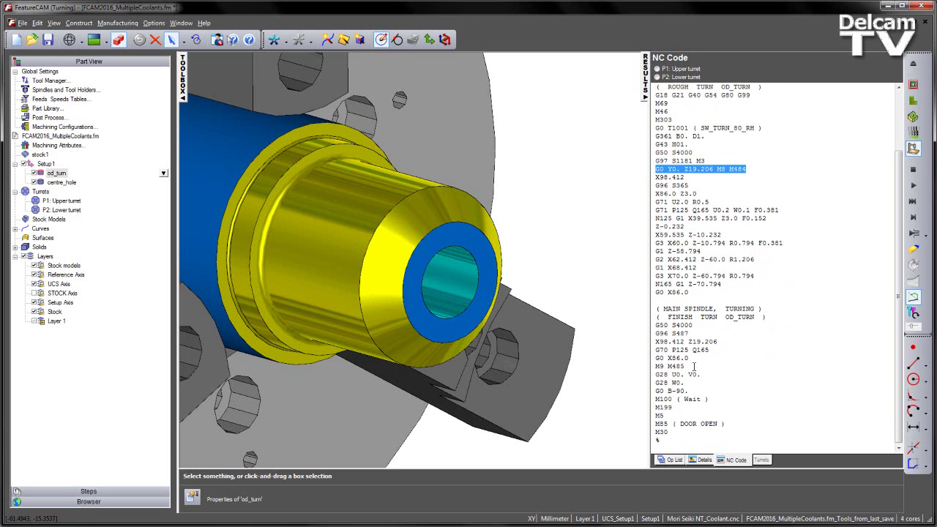
pyautogui.moveTo(695, 366); pyautogui.dragTo(622, 366)
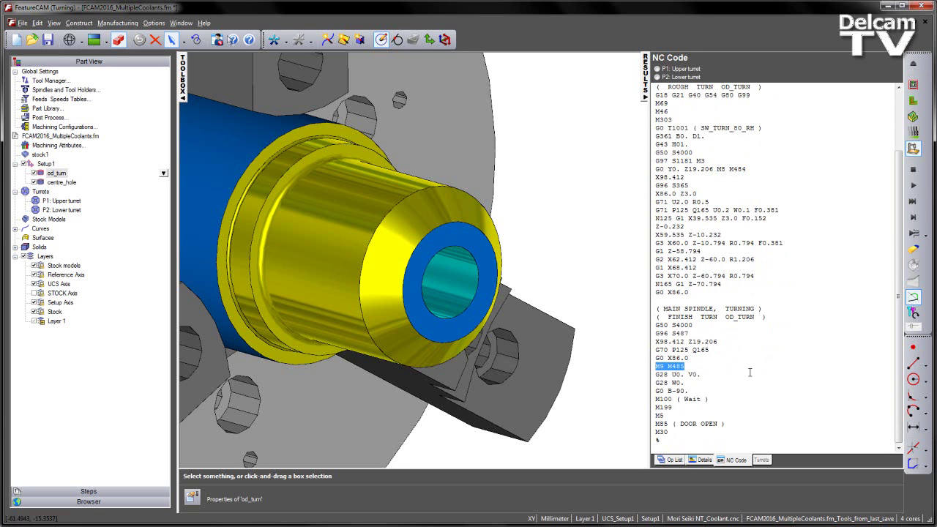
pyautogui.moveTo(747, 169); pyautogui.dragTo(680, 169)
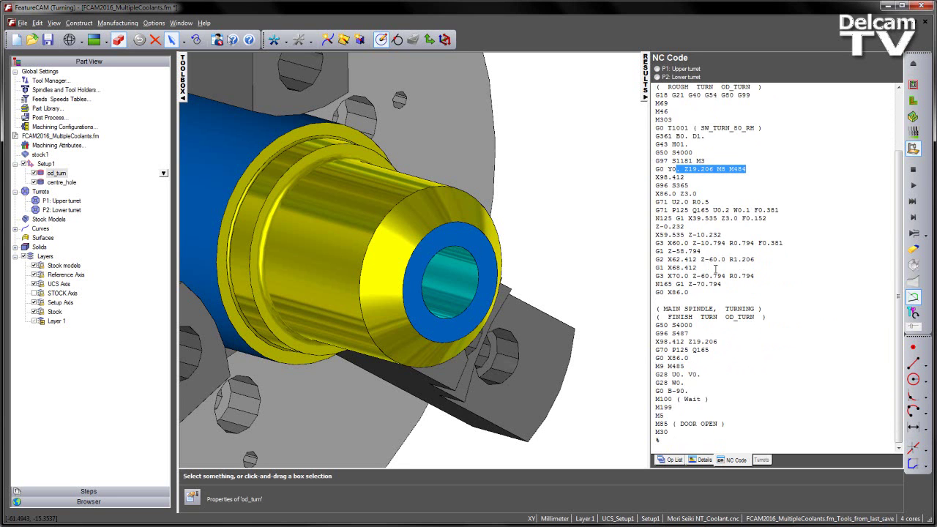
# Launch XBUILD from the post options and open the flood, mist and thru spindle coolant codes
pyautogui.doubleClick(721, 514)
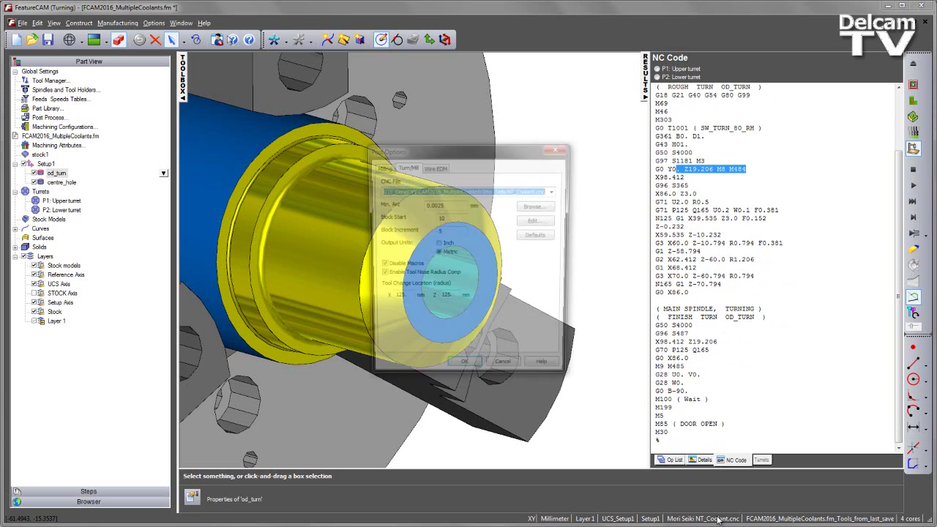
pyautogui.click(546, 222)
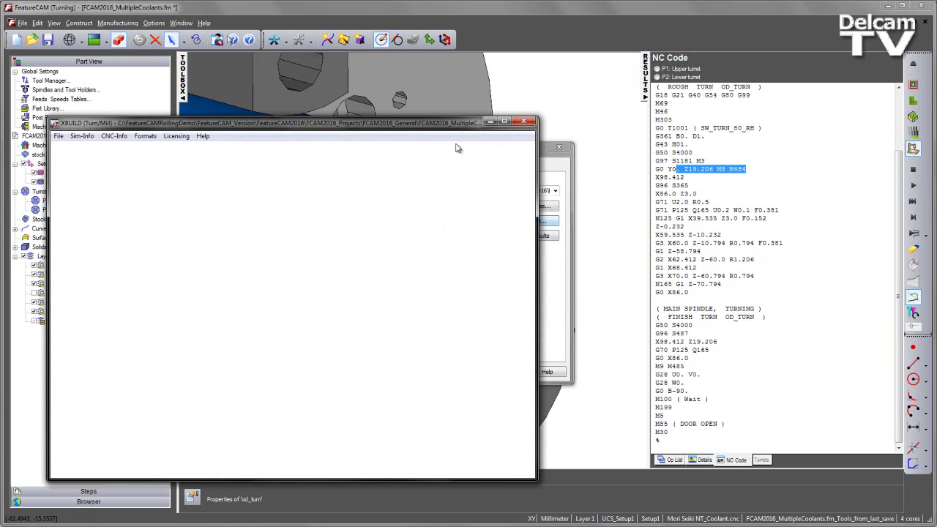
pyautogui.click(109, 138)
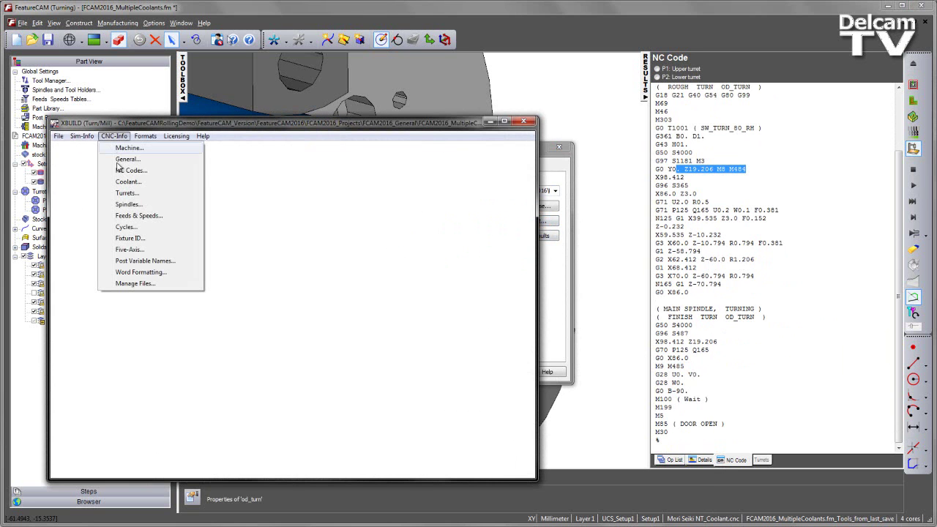
pyautogui.click(131, 182)
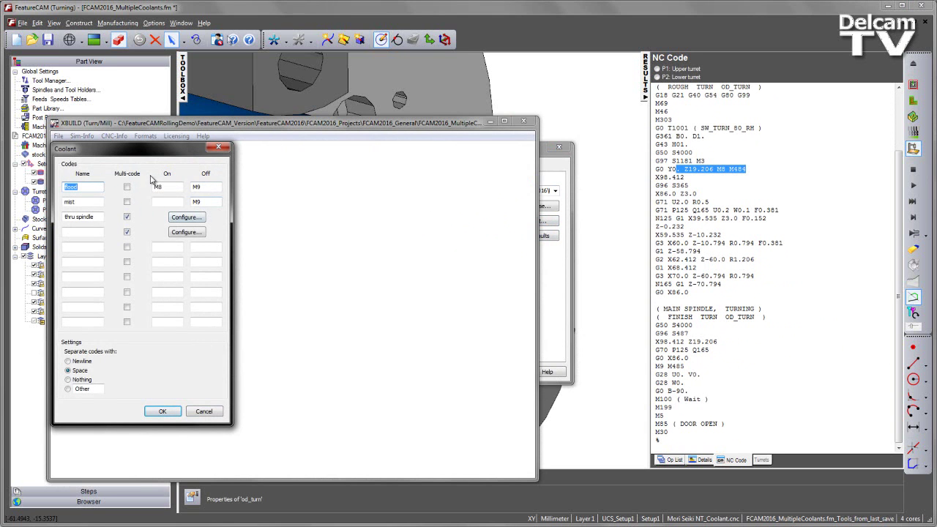
pyautogui.press('Tab')
pyautogui.press('Tab')
# In the thru spindle Coolant Configuration, tick Tool Post 2 for the M252/M257 row, then close it
pyautogui.click(187, 217)
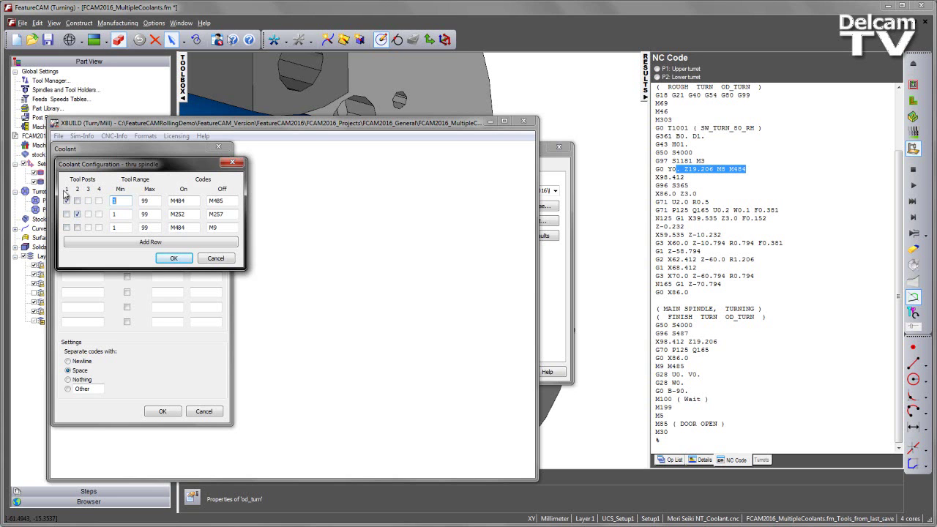
pyautogui.click(78, 214)
pyautogui.click(215, 259)
# Close the coolant settings, XBUILD and Post Options without changes
pyautogui.click(204, 411)
pyautogui.click(523, 121)
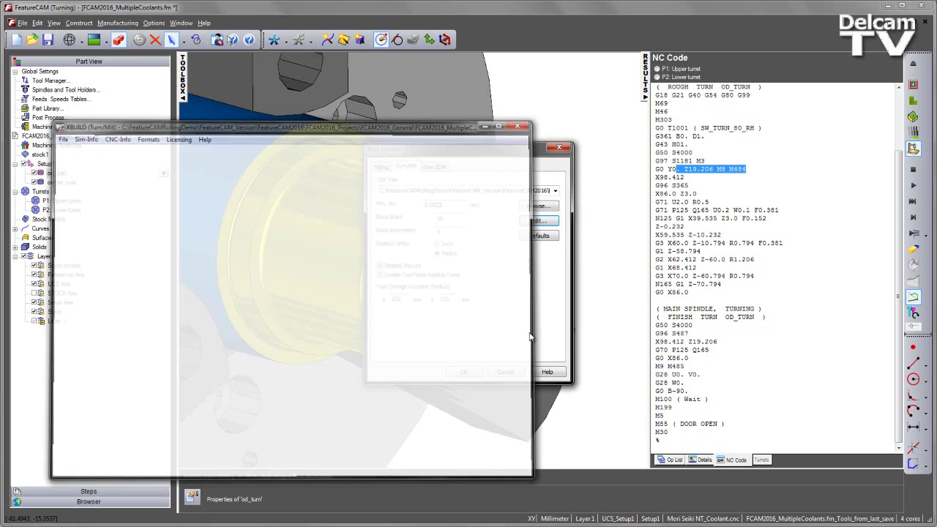
pyautogui.click(506, 372)
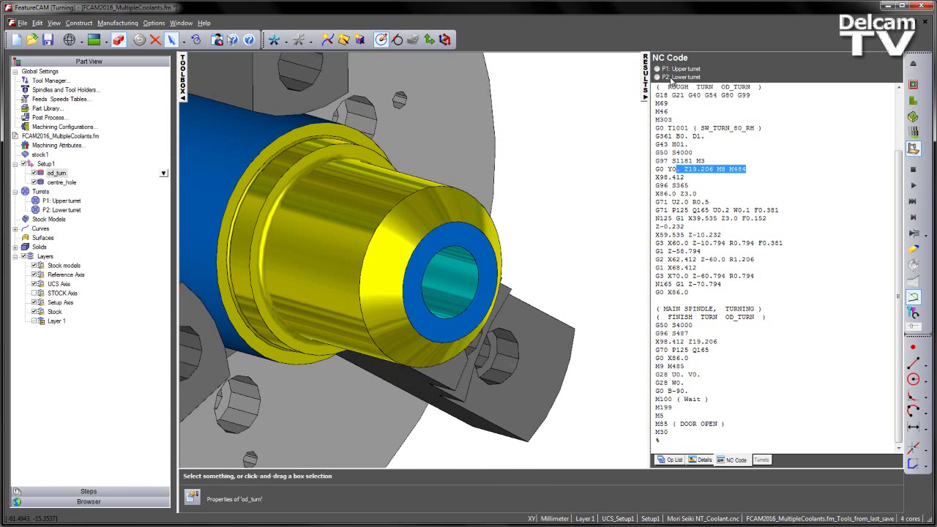
# Highlight M252 and M257 in the P2: Lower turret NC program, then stop the simulation
pyautogui.click(671, 79)
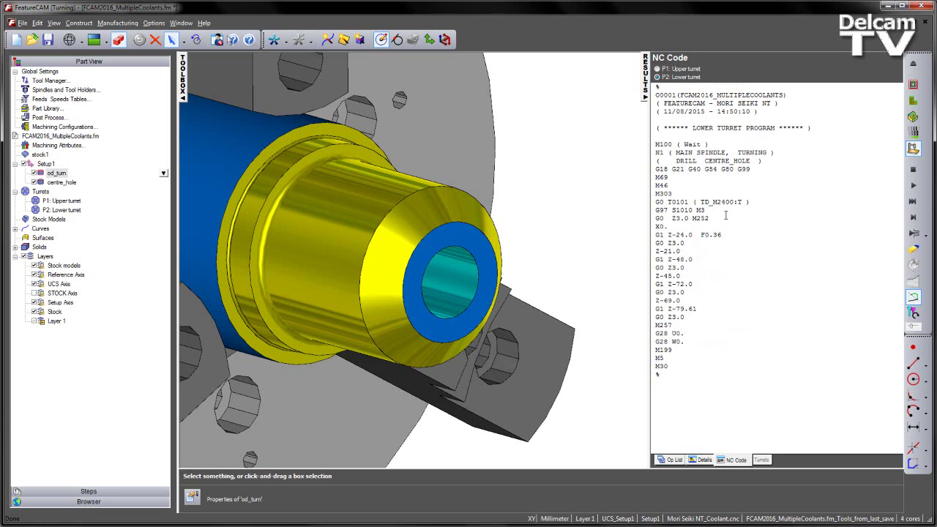
pyautogui.moveTo(726, 216); pyautogui.dragTo(628, 222)
pyautogui.doubleClick(678, 325)
pyautogui.click(914, 169)
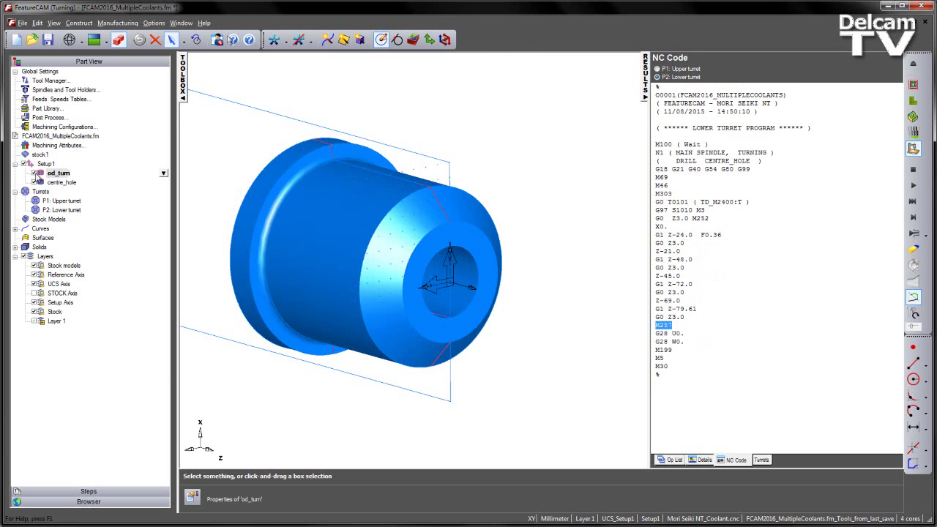
# Uncheck flood coolant on the od_turn finish operation, keeping only thru-spindle, and apply
pyautogui.doubleClick(58, 173)
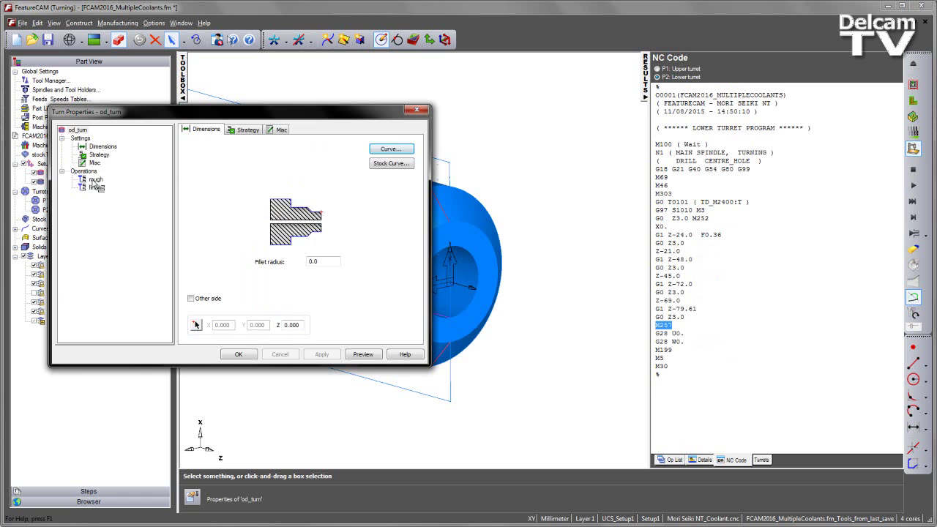
pyautogui.click(95, 180)
pyautogui.click(282, 129)
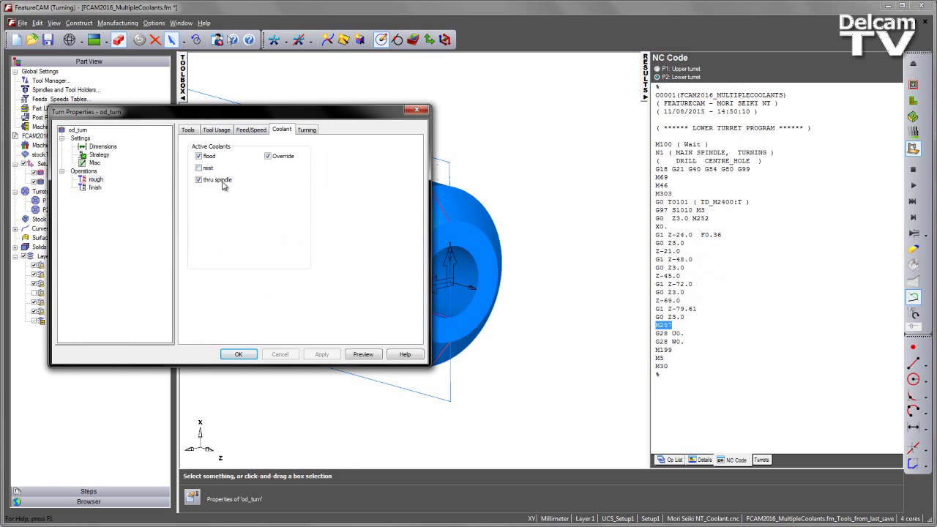
pyautogui.click(95, 188)
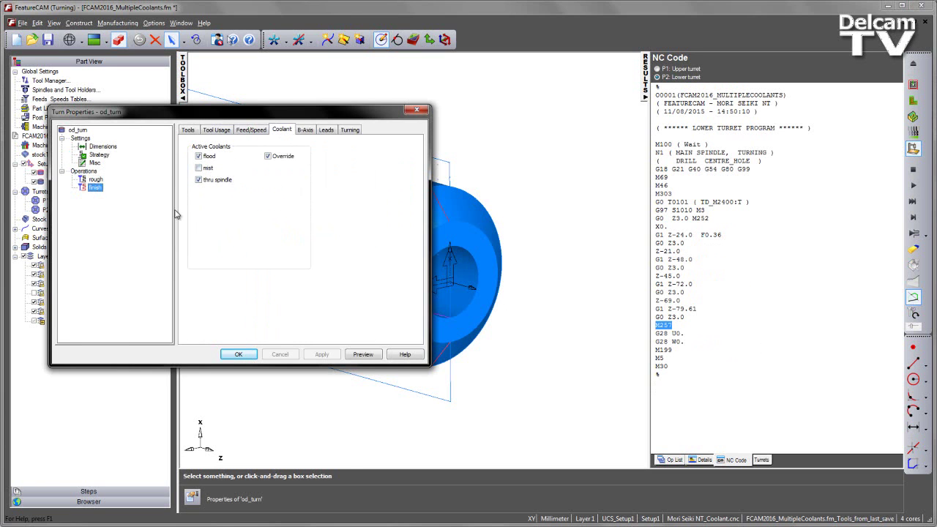
pyautogui.click(200, 157)
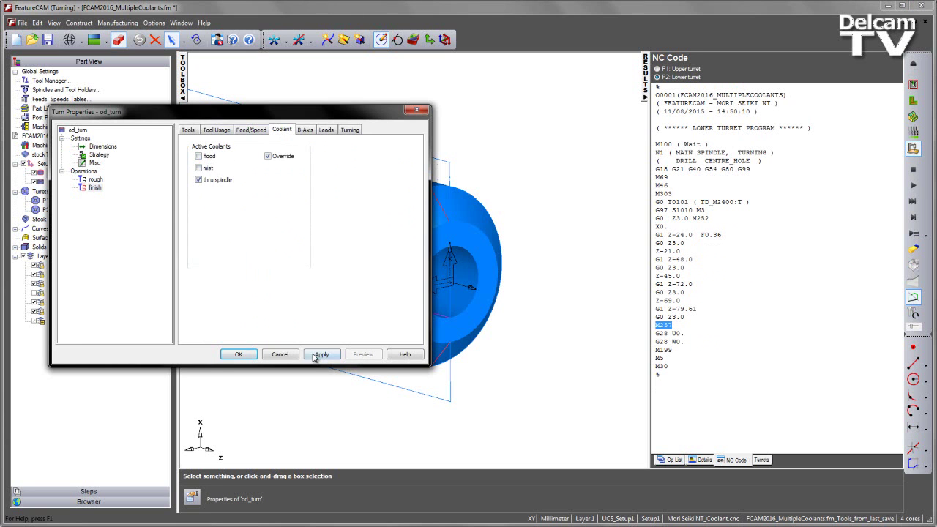
pyautogui.click(316, 355)
pyautogui.click(238, 355)
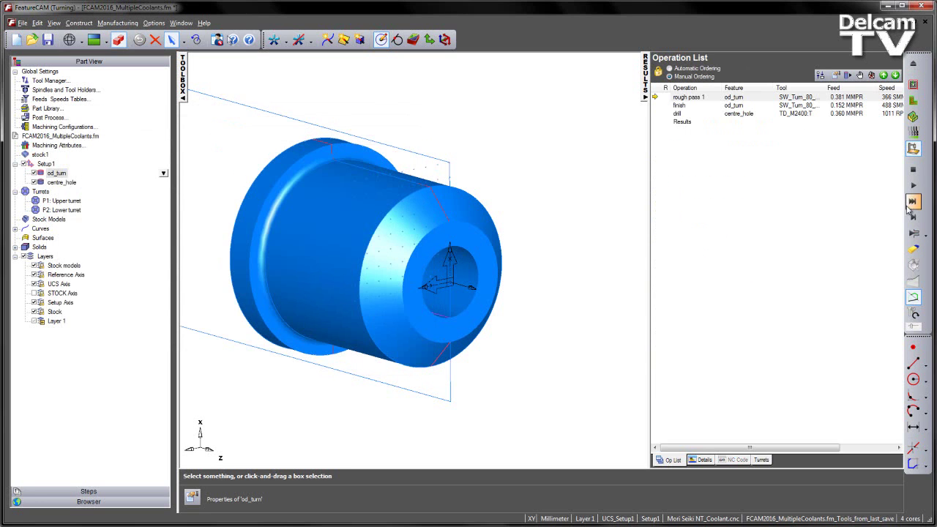
# Re-simulate the part and highlight the M8 M484, M9 and M485 coolant lines in the NC code
pyautogui.click(913, 185)
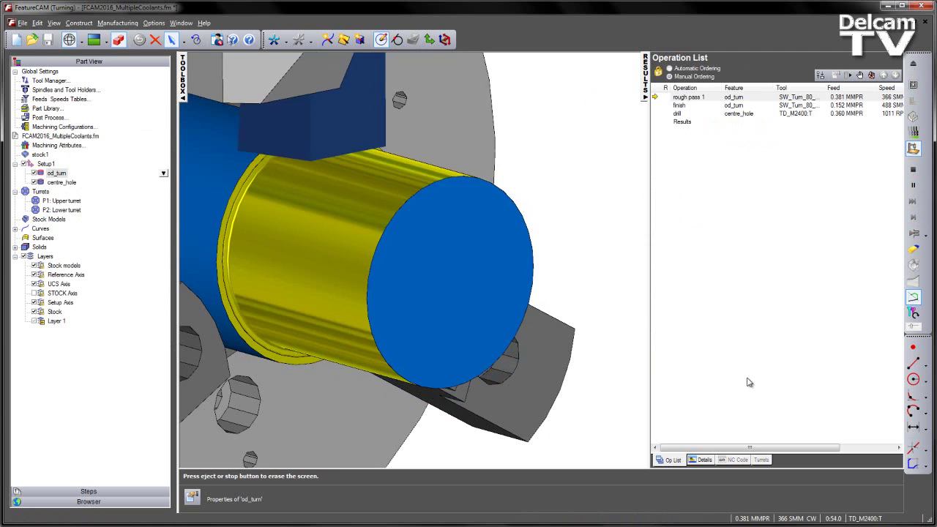
pyautogui.click(737, 459)
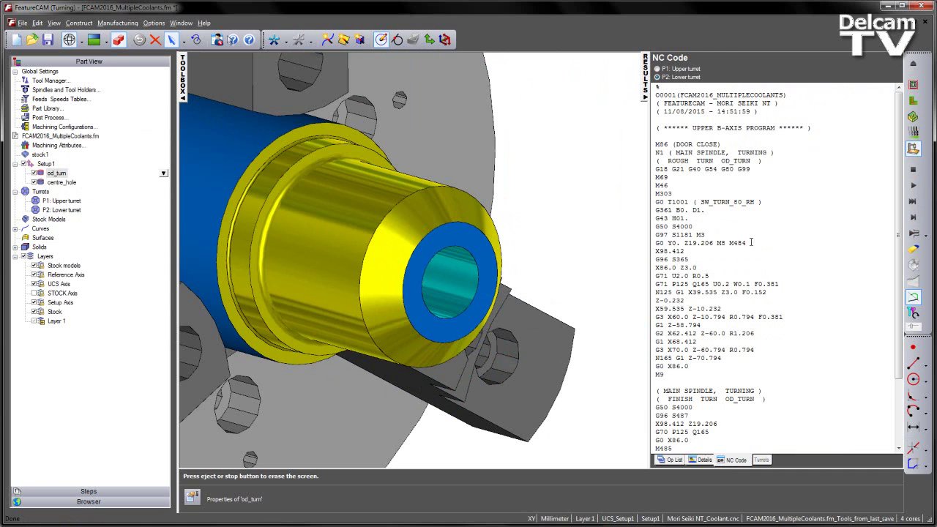
pyautogui.moveTo(751, 242); pyautogui.dragTo(643, 241)
pyautogui.doubleClick(661, 375)
pyautogui.moveTo(900, 252); pyautogui.dragTo(900, 319)
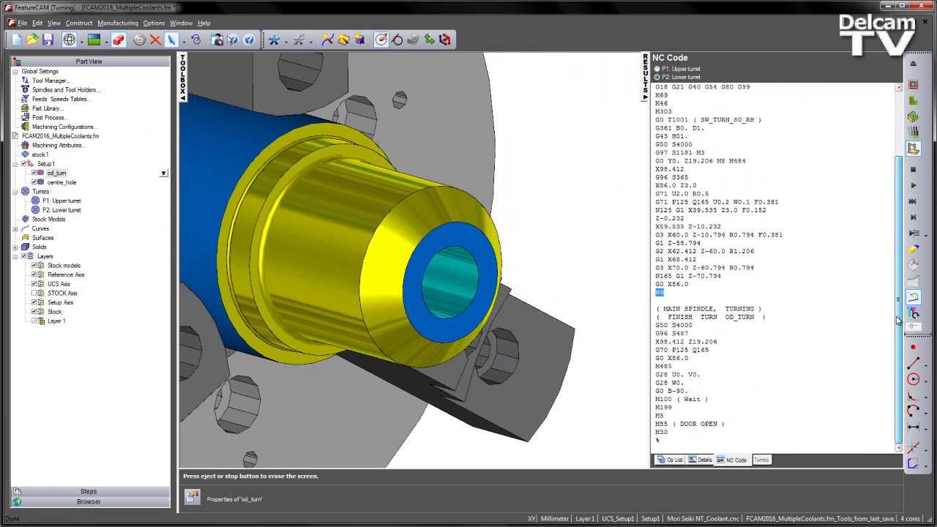
pyautogui.doubleClick(685, 368)
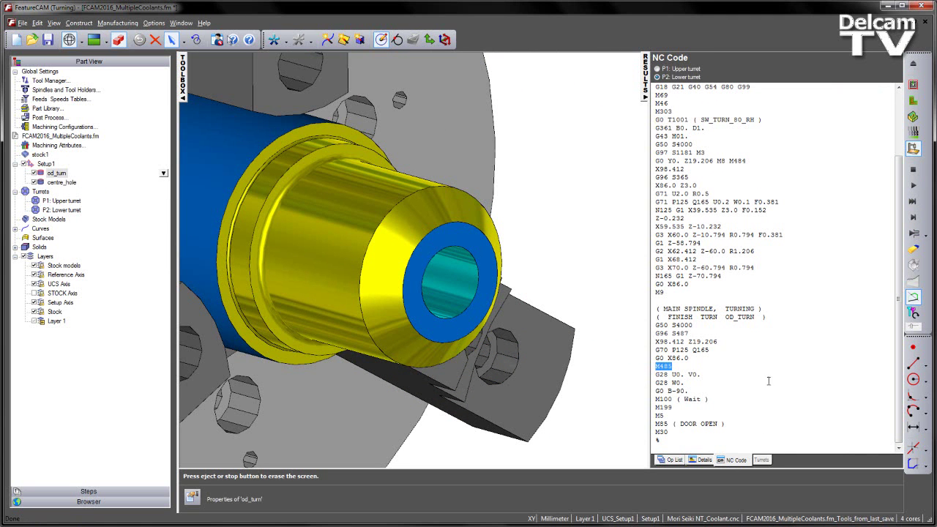
# Open the post in XBUILD and review the <CANCEL-COOL><EOB> line in the Segment Start format
pyautogui.doubleClick(703, 520)
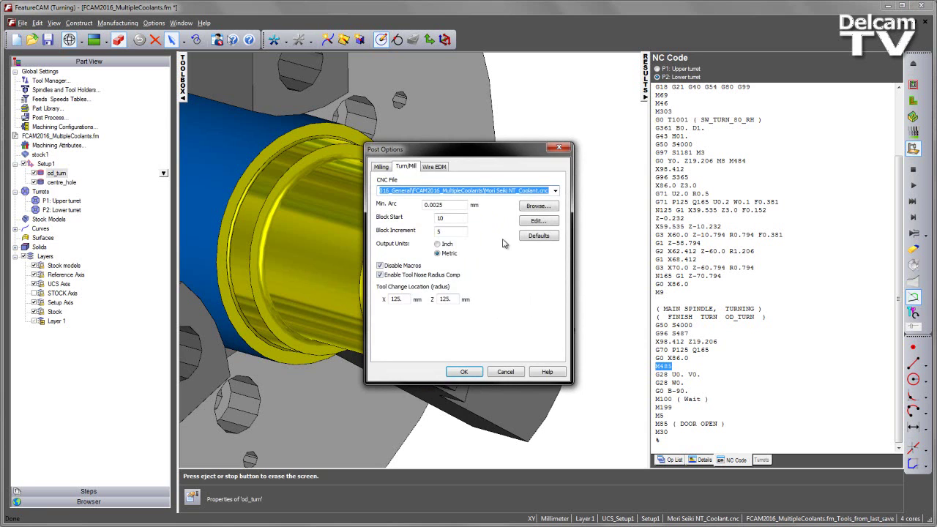
pyautogui.click(515, 220)
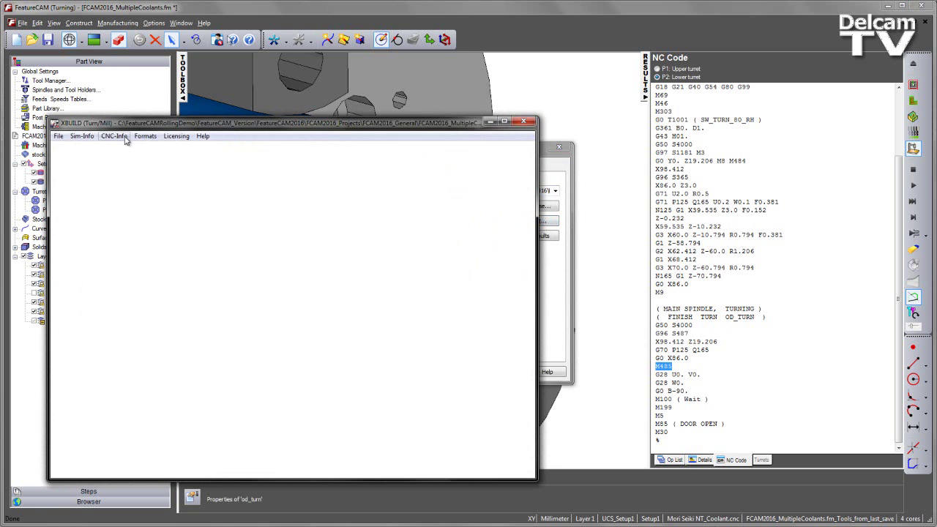
pyautogui.click(114, 136)
pyautogui.moveTo(154, 139)
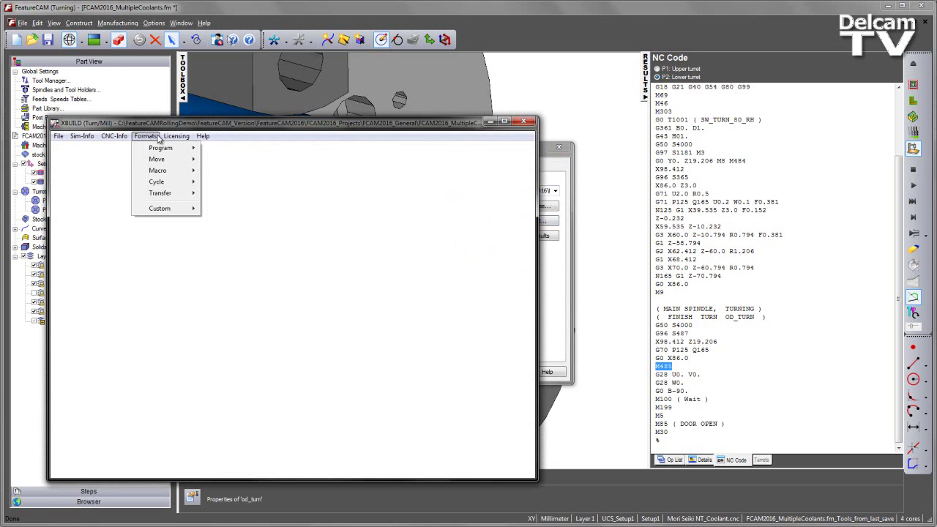
pyautogui.moveTo(176, 150)
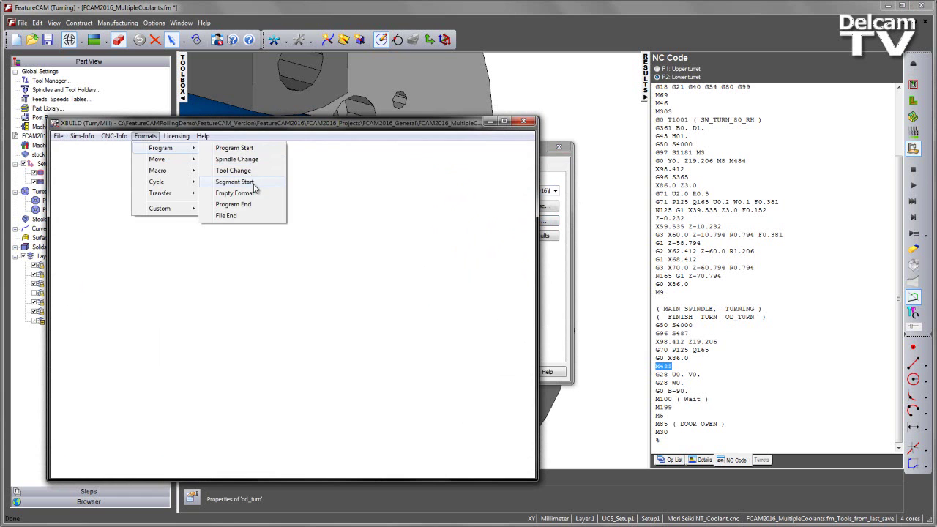
pyautogui.click(254, 183)
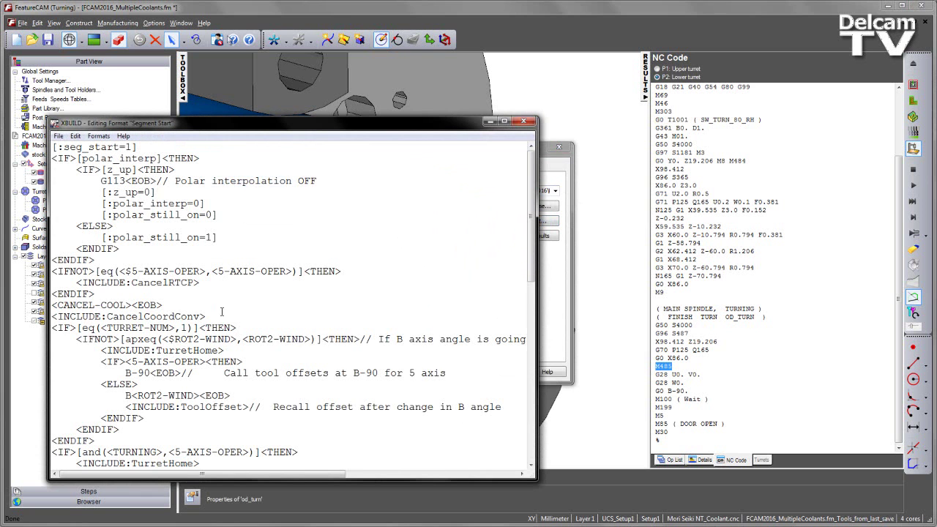
pyautogui.moveTo(202, 308); pyautogui.dragTo(52, 305)
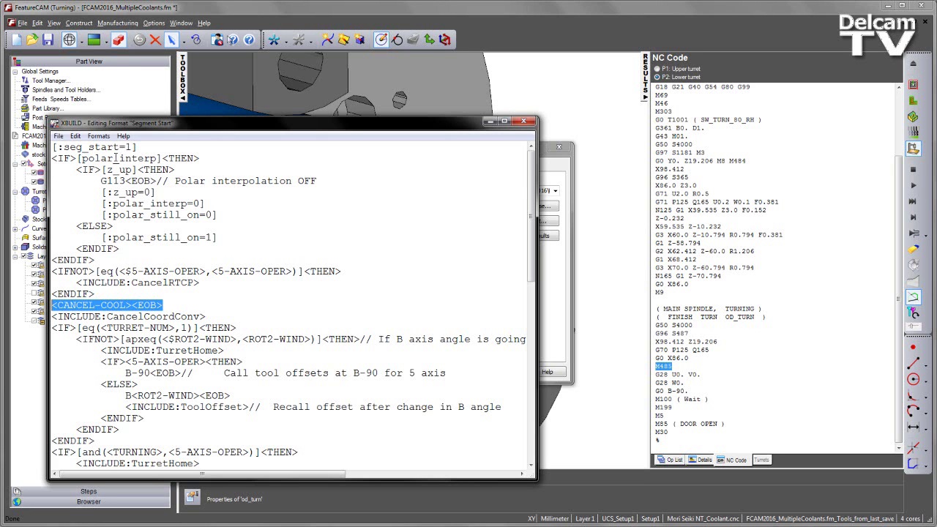
pyautogui.hotkey('alt', 'F4')
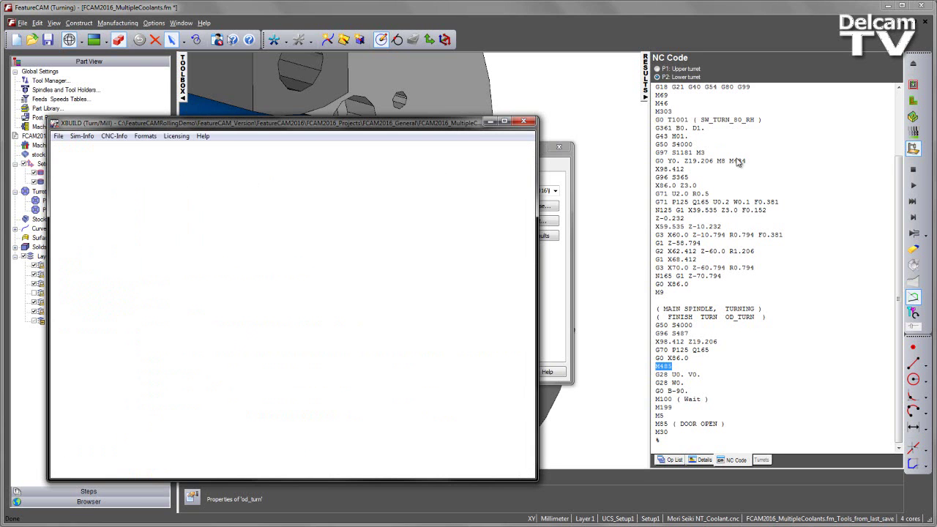
# Inspect the Coolant code table, then cancel out of it, XBUILD and Post Options unchanged
pyautogui.click(123, 138)
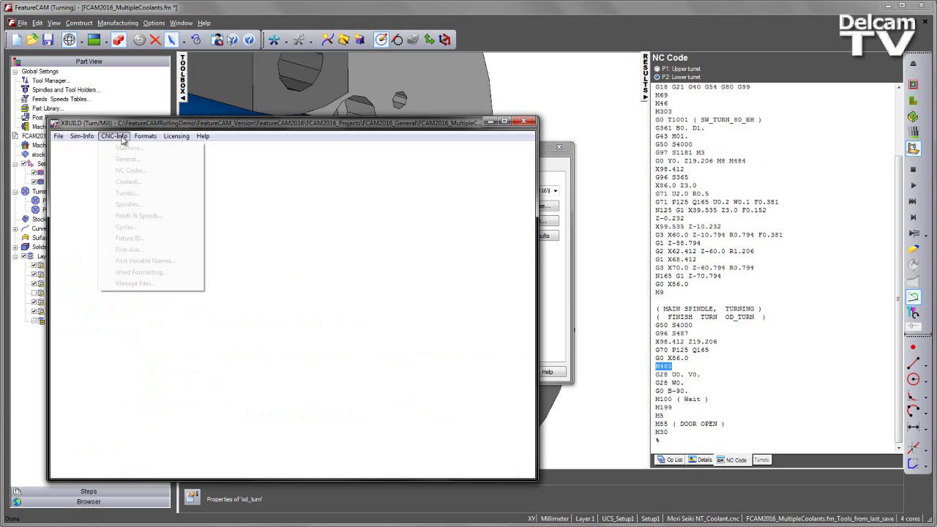
pyautogui.click(127, 181)
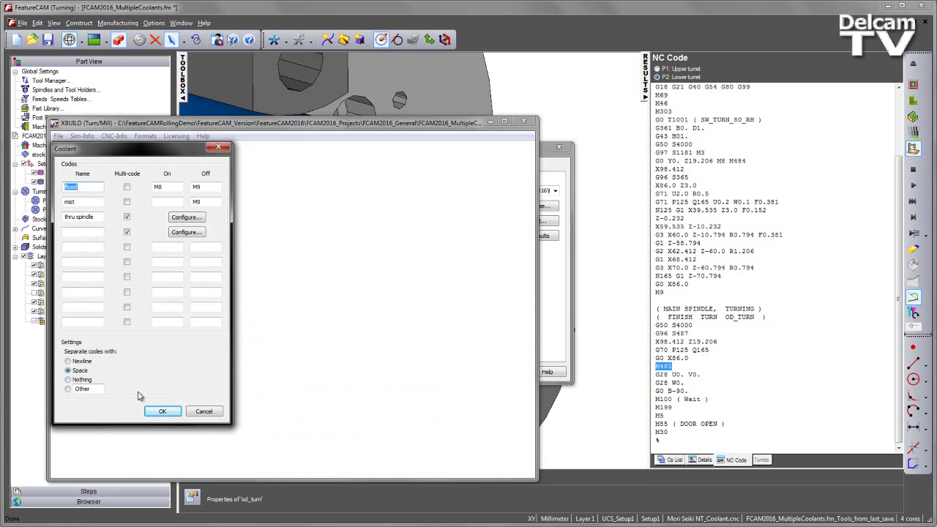
pyautogui.click(199, 412)
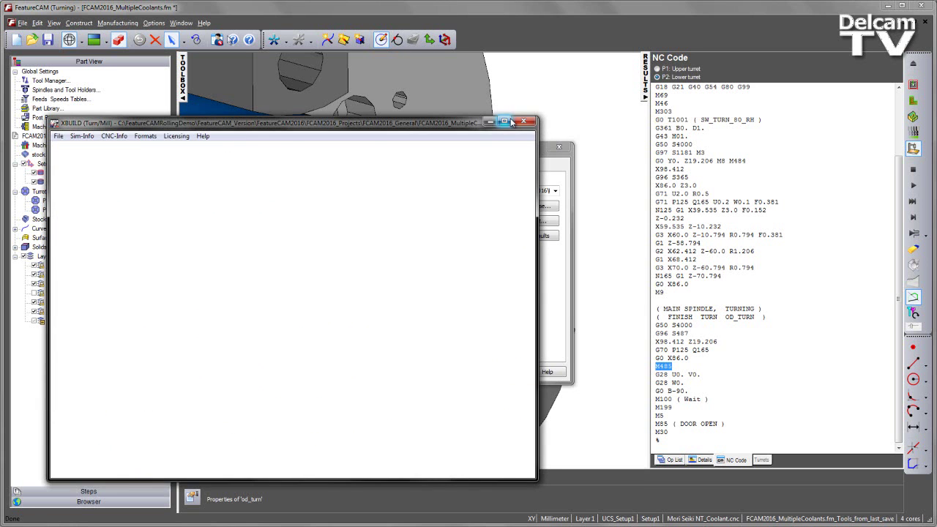
pyautogui.click(522, 121)
pyautogui.click(505, 372)
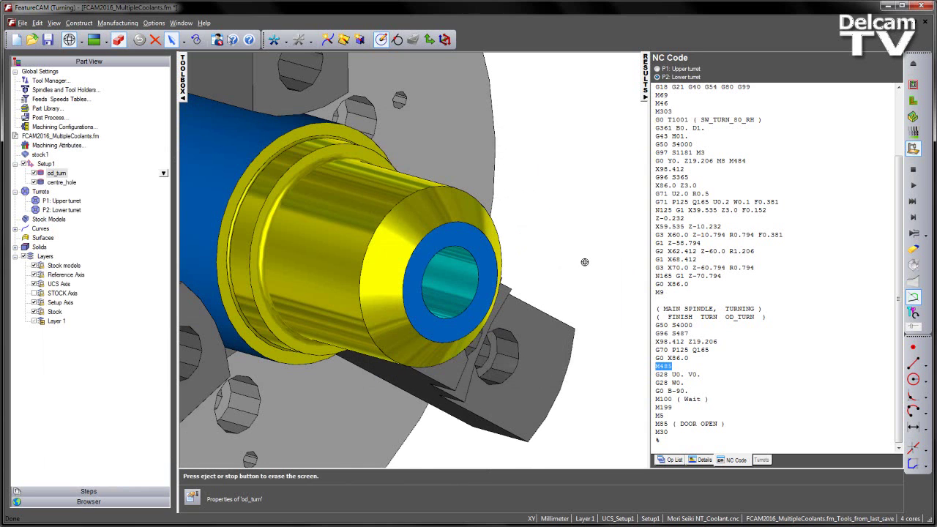